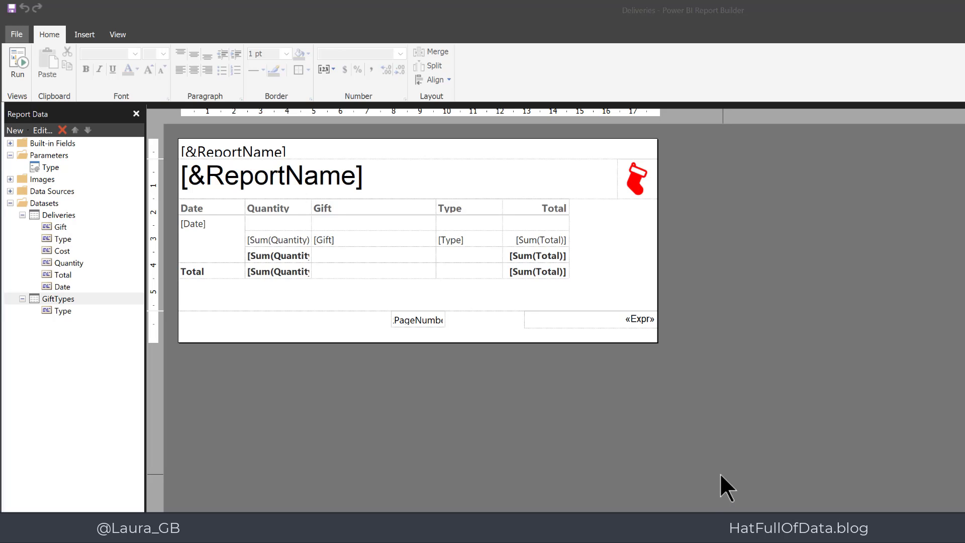
# Review the existing Deliveries dataset's query in the enlarged query editor.
pyautogui.click(63, 214)
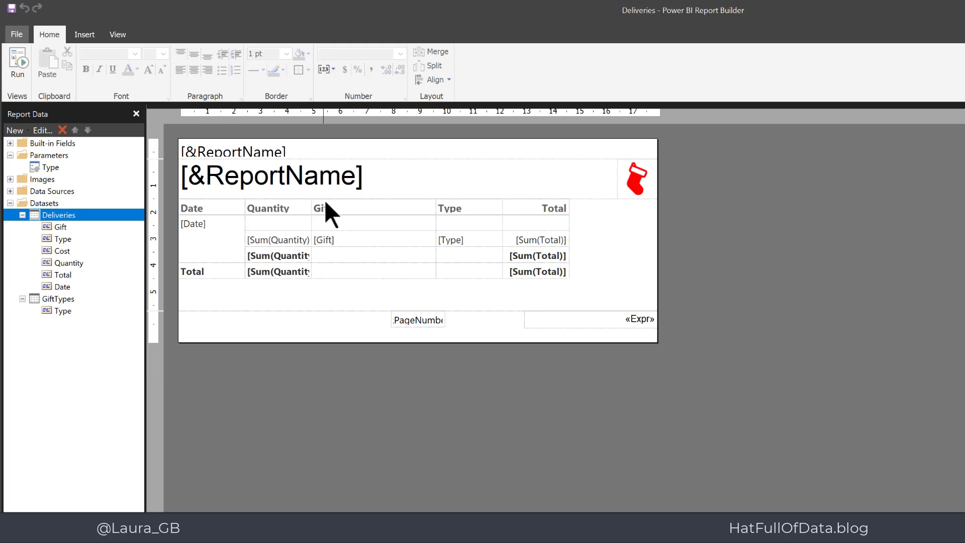
pyautogui.rightClick(95, 213)
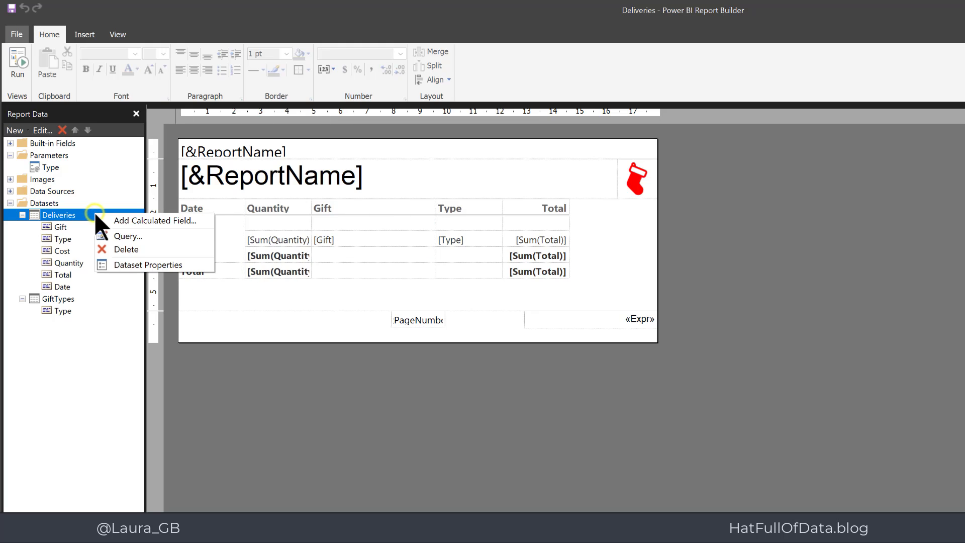
pyautogui.click(135, 265)
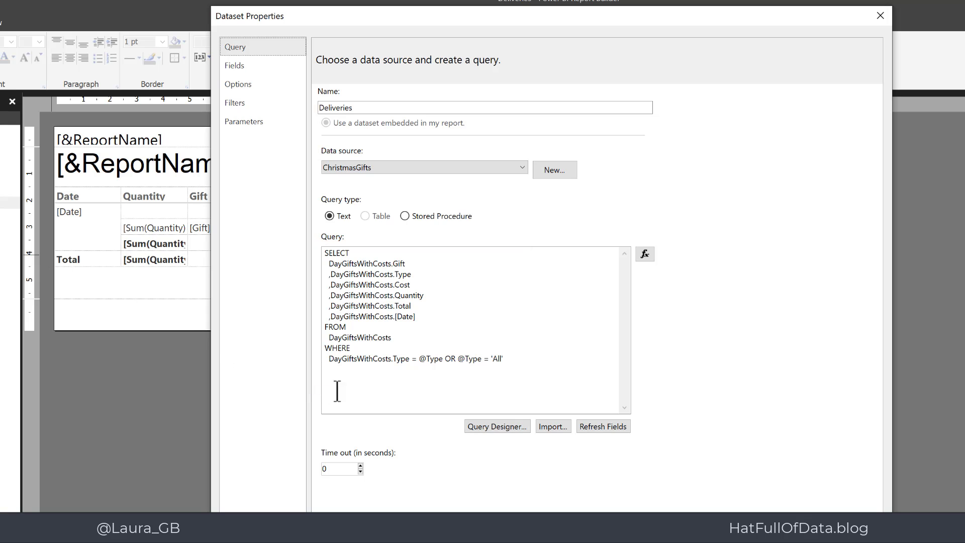
pyautogui.click(482, 427)
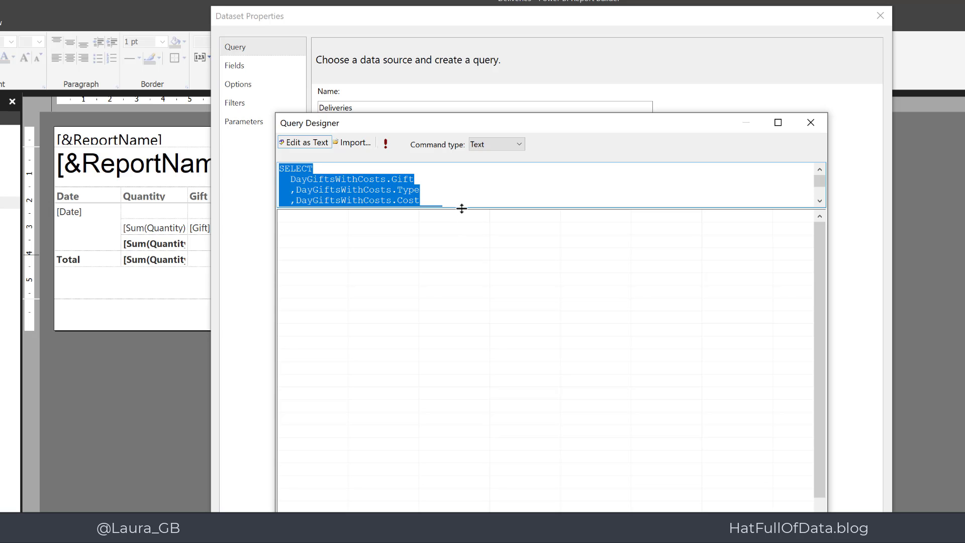
pyautogui.moveTo(461, 208); pyautogui.dragTo(458, 376)
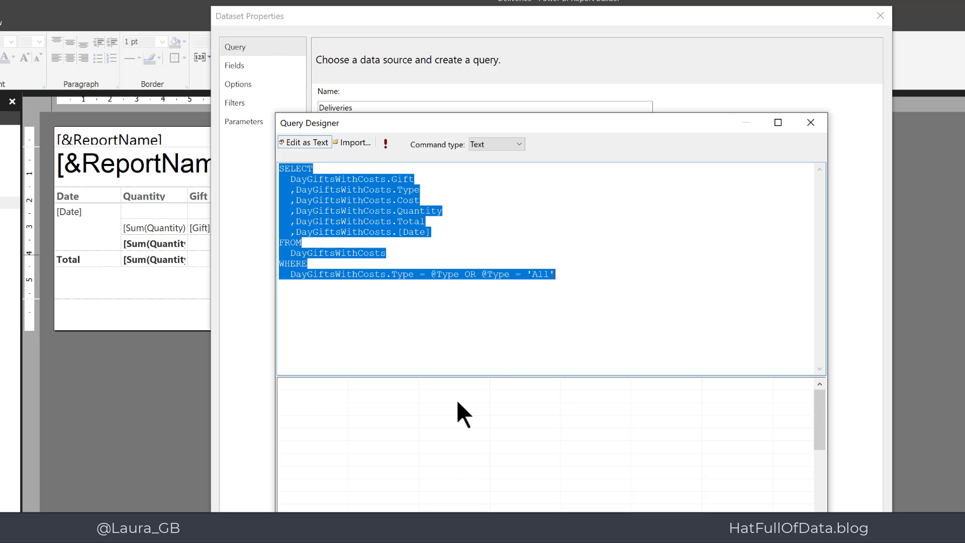
pyautogui.click(589, 271)
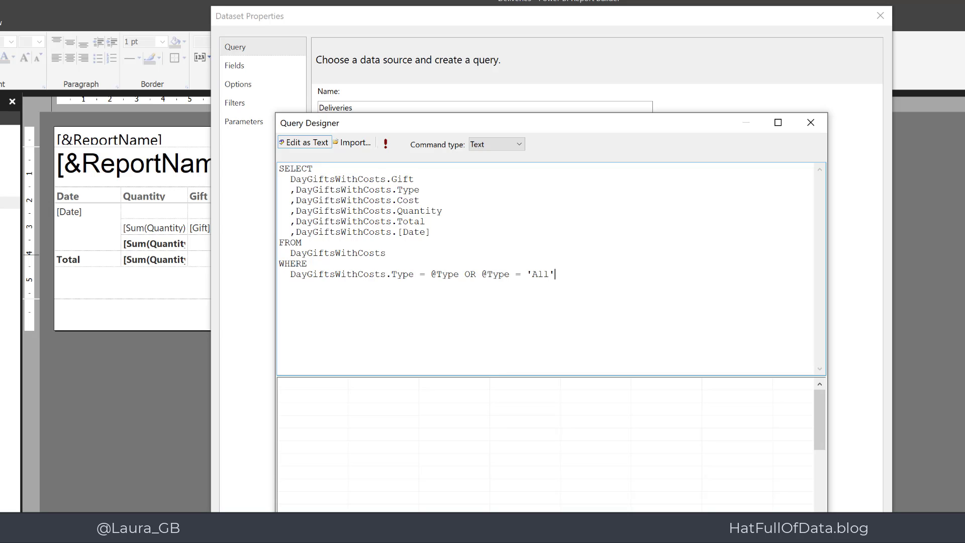
pyautogui.click(728, 527)
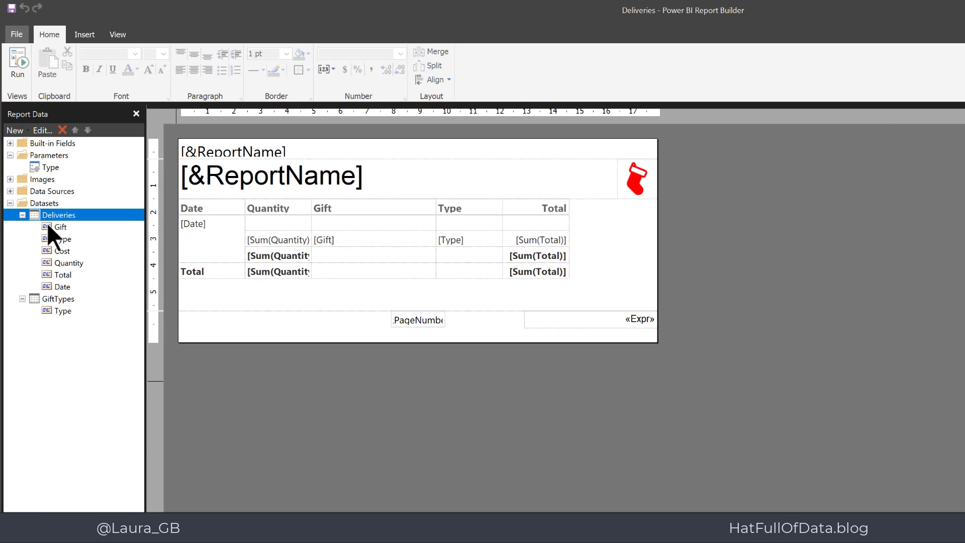
# Add a new dataset under Datasets and replace its default name with NewDeliveries.
pyautogui.click(39, 201)
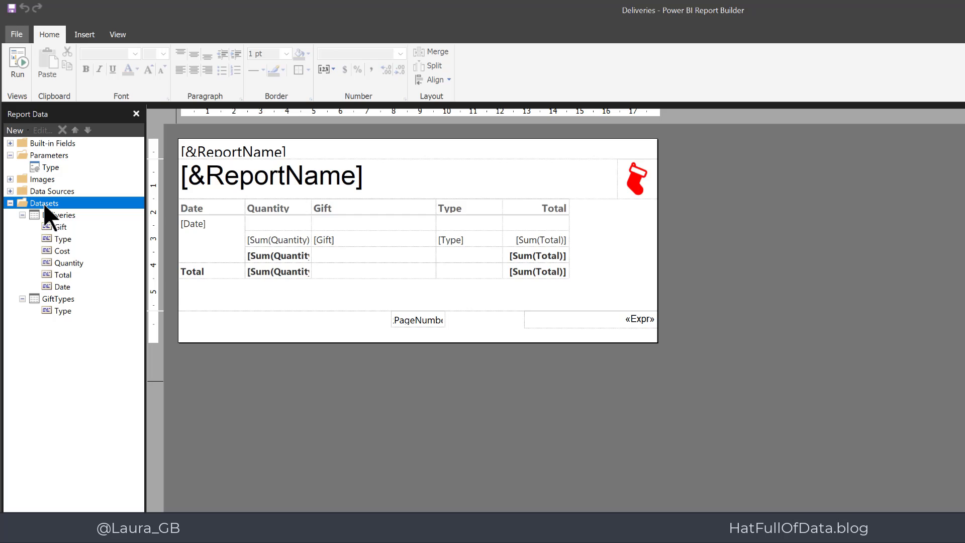
pyautogui.rightClick(43, 203)
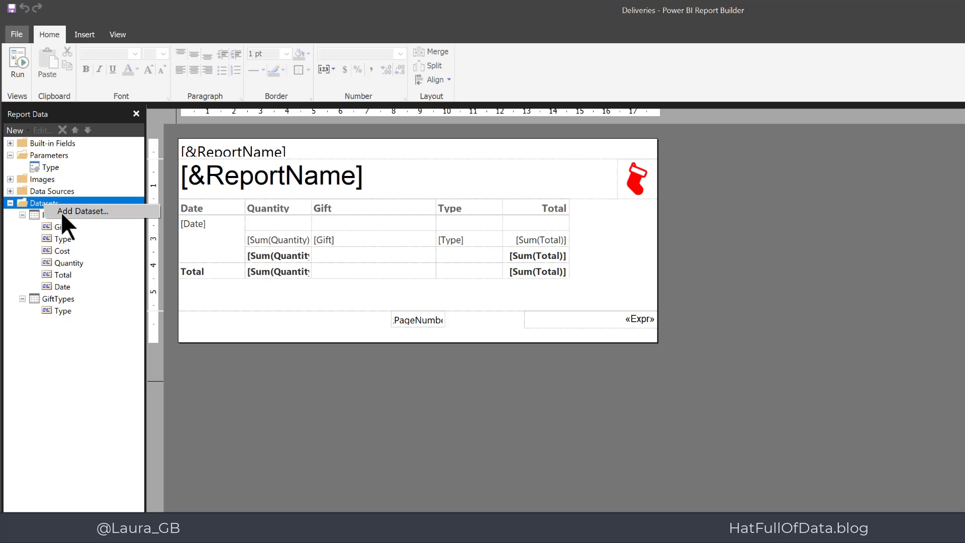
pyautogui.click(61, 212)
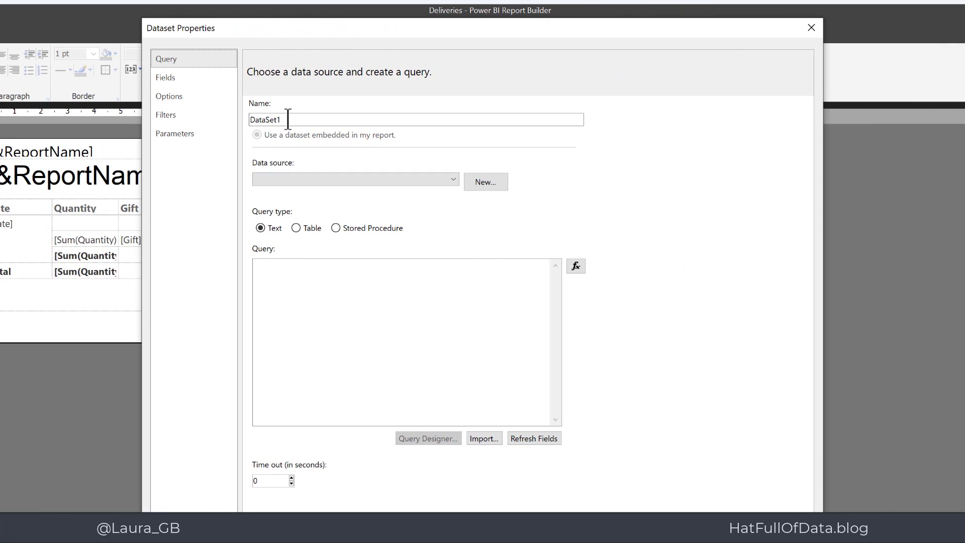
pyautogui.moveTo(286, 119); pyautogui.dragTo(244, 118)
pyautogui.write('N')
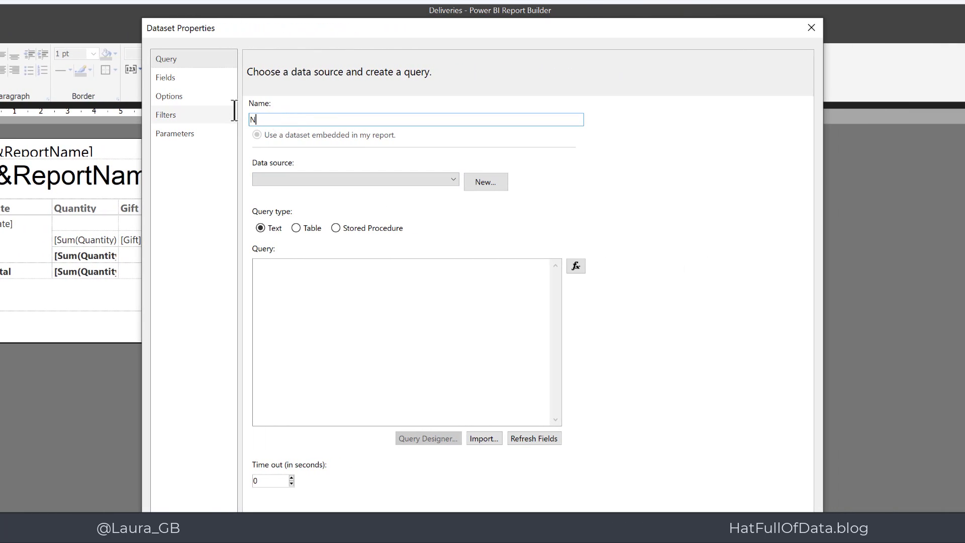
pyautogui.write('ewDeliveries')
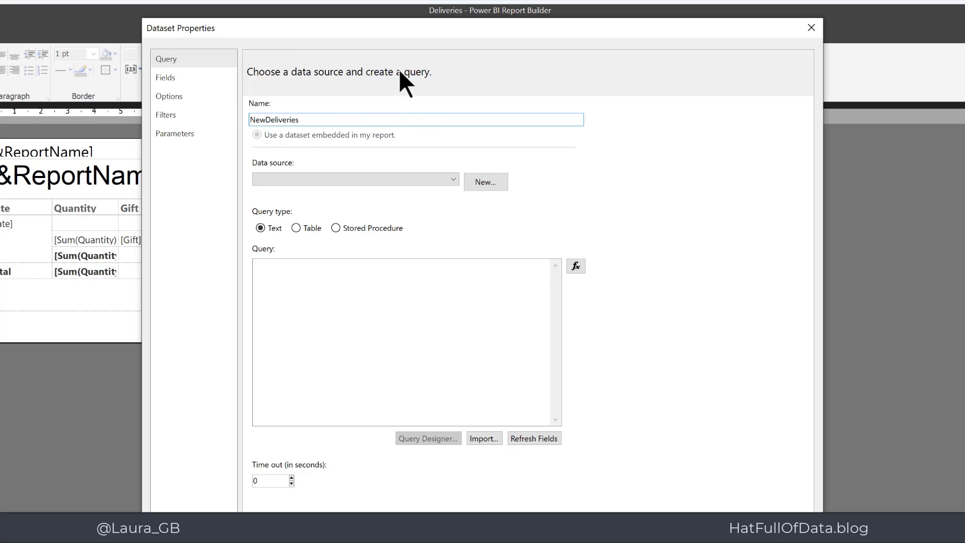
# Use the ChristmasGifts data source with the GetDayGiftsWithCosts stored procedure.
pyautogui.click(454, 176)
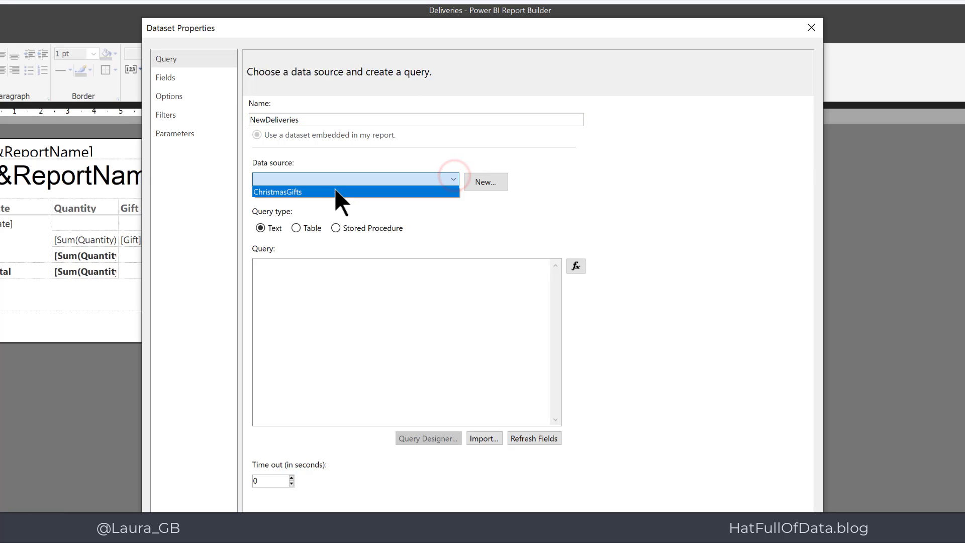
pyautogui.click(331, 189)
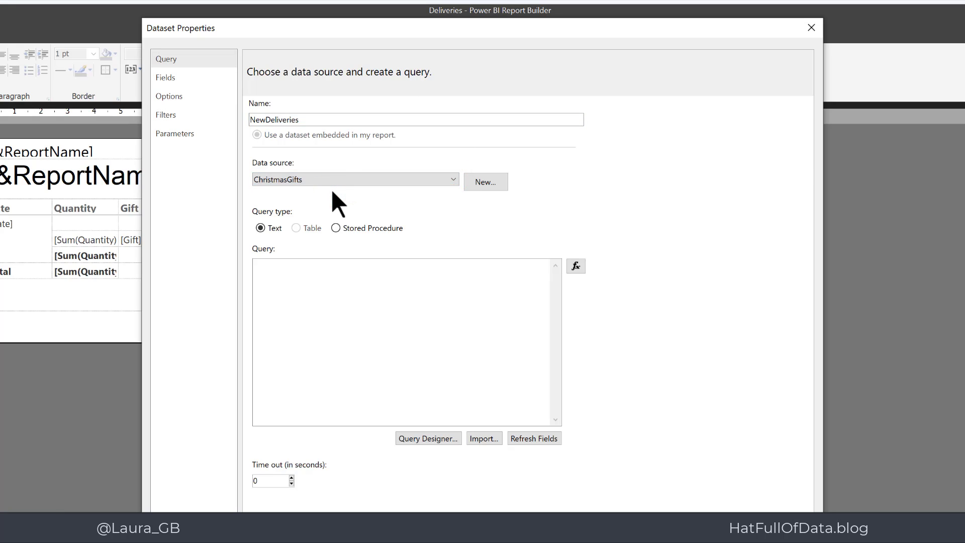
pyautogui.click(335, 228)
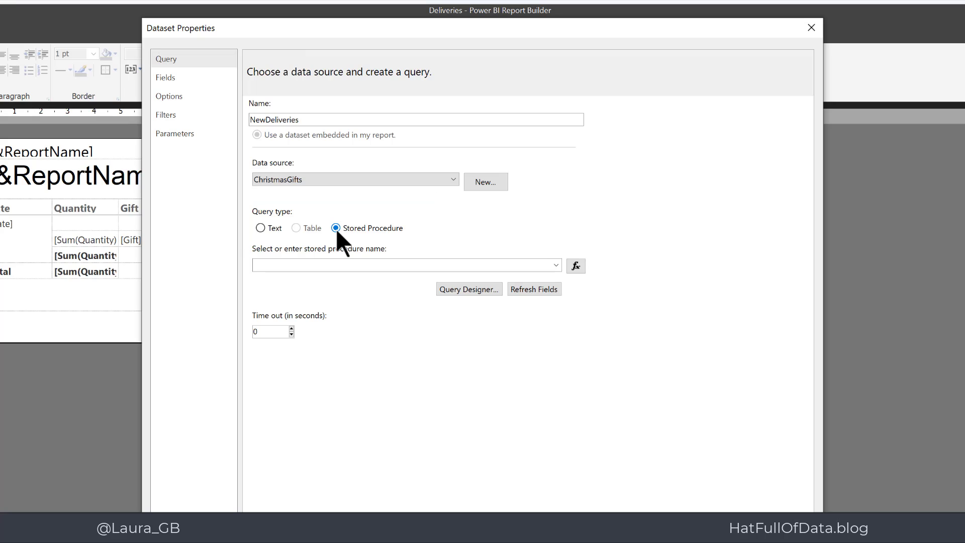
pyautogui.click(556, 265)
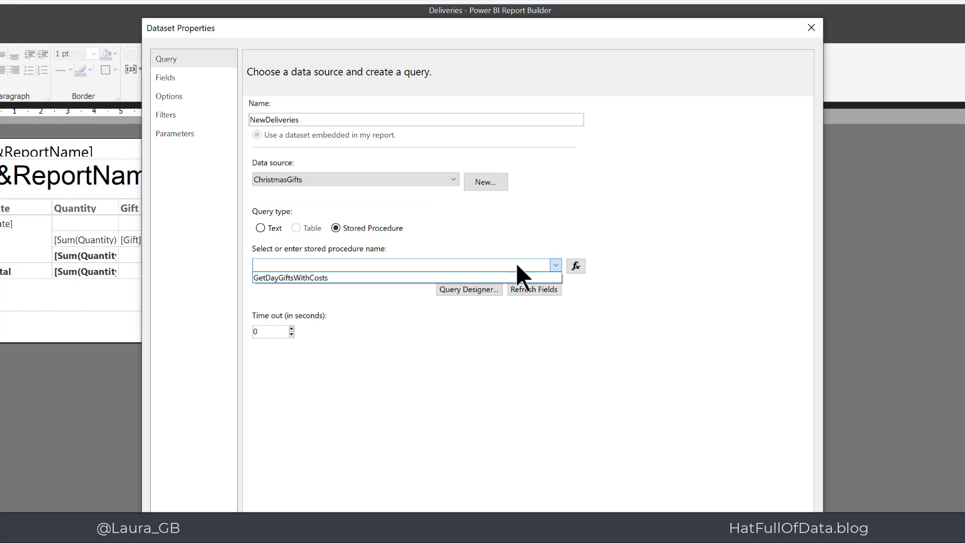
pyautogui.click(311, 278)
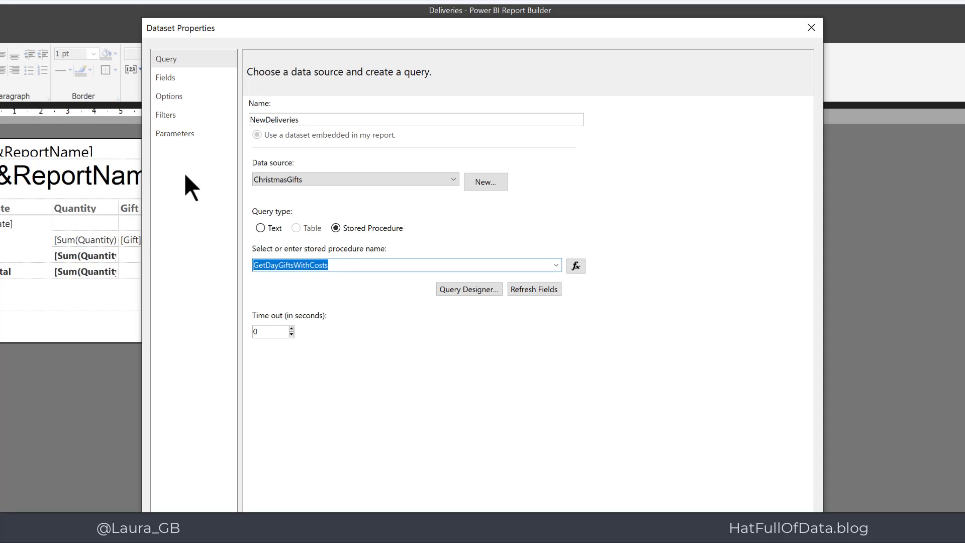
pyautogui.click(175, 132)
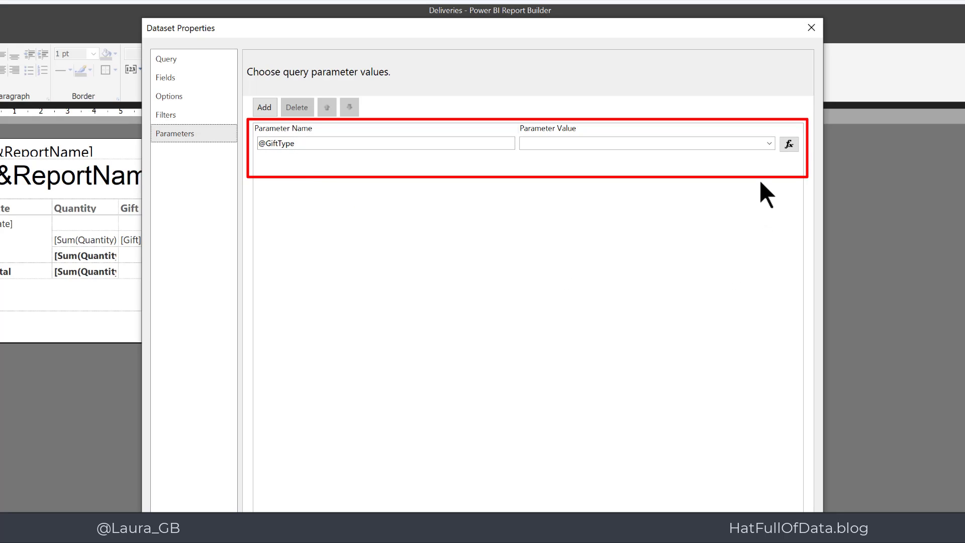
pyautogui.click(768, 143)
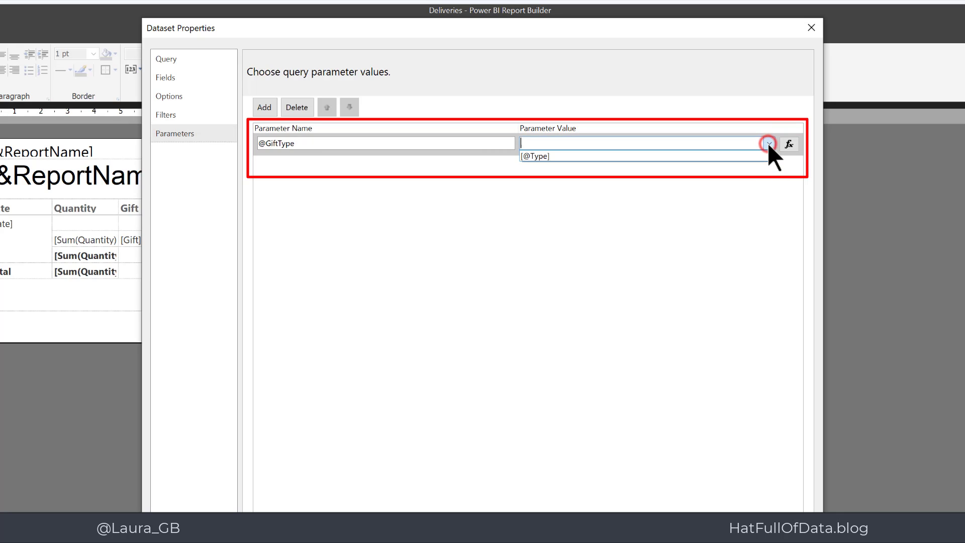
pyautogui.click(696, 155)
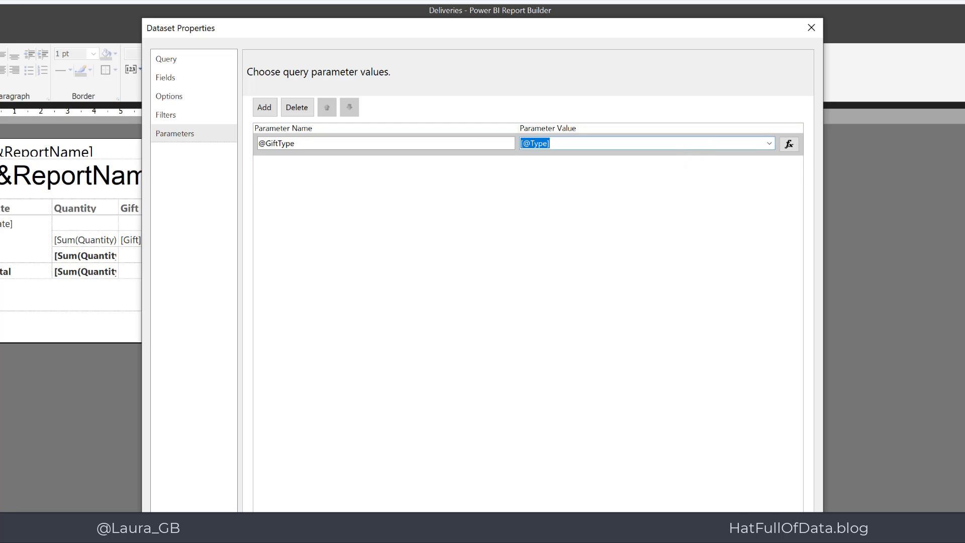
pyautogui.press('Return')
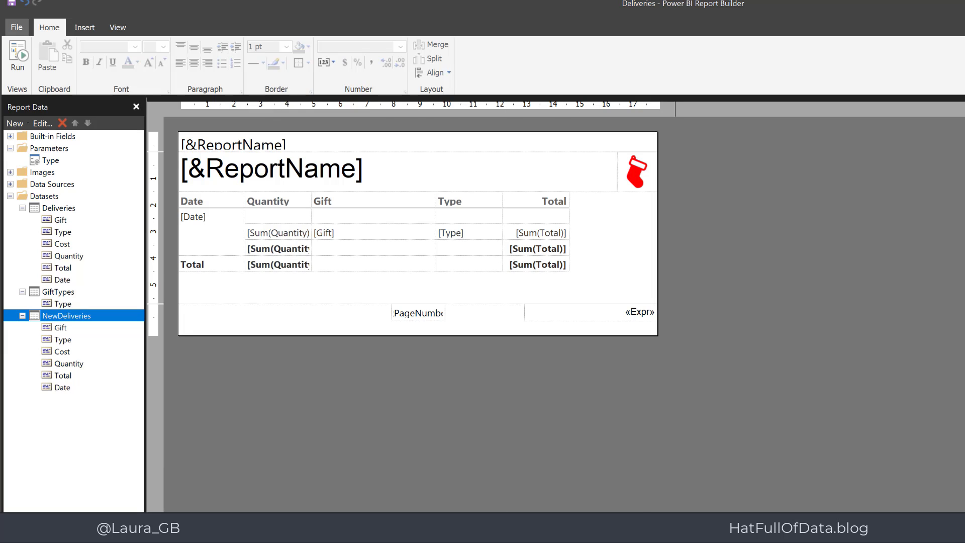
# Select the Tablix3 table and change its DataSetName from Deliveries to NewDeliveries.
pyautogui.click(342, 219)
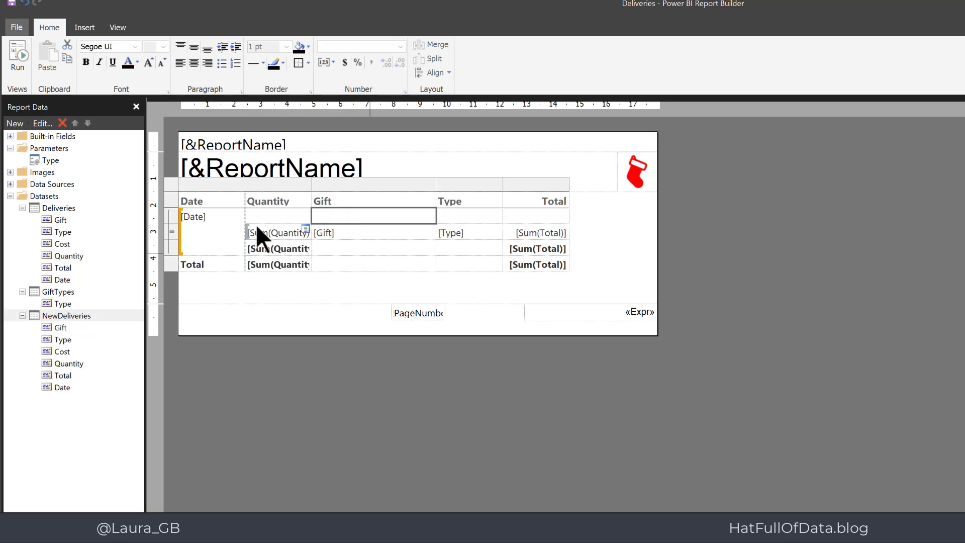
pyautogui.click(169, 184)
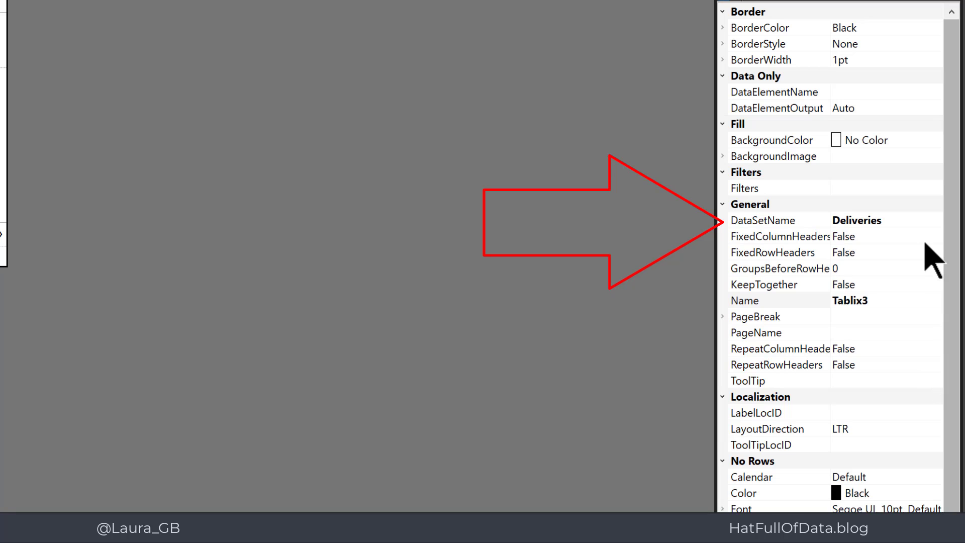
pyautogui.click(915, 221)
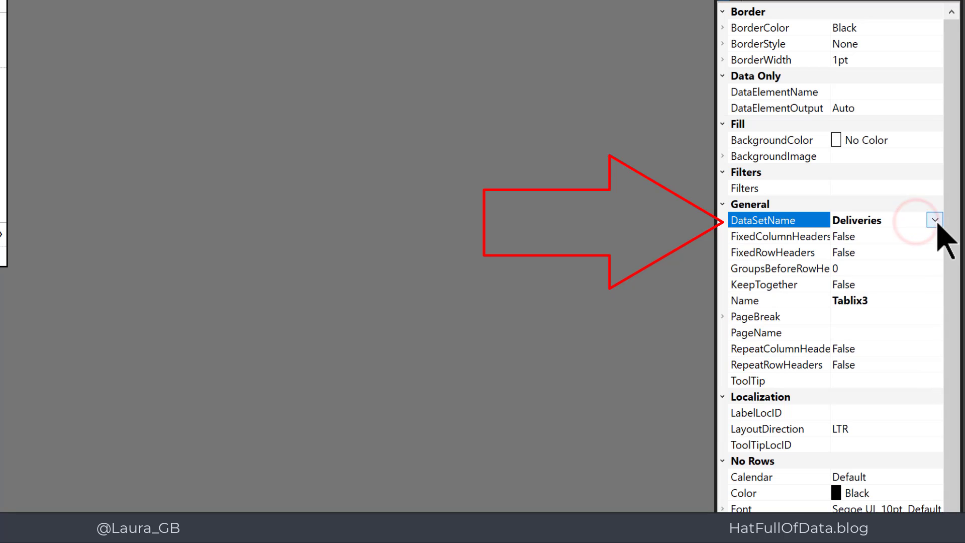
pyautogui.click(935, 221)
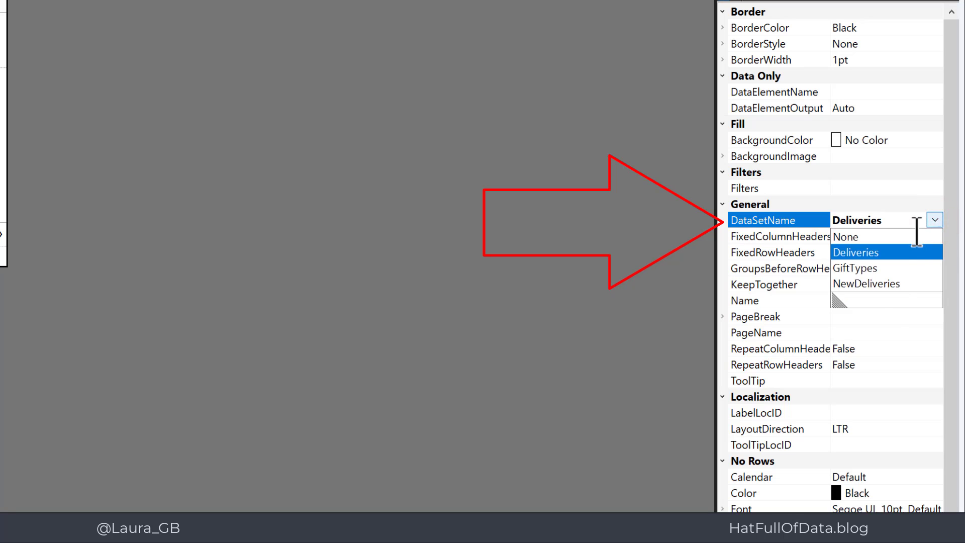
pyautogui.click(884, 285)
pyautogui.click(885, 287)
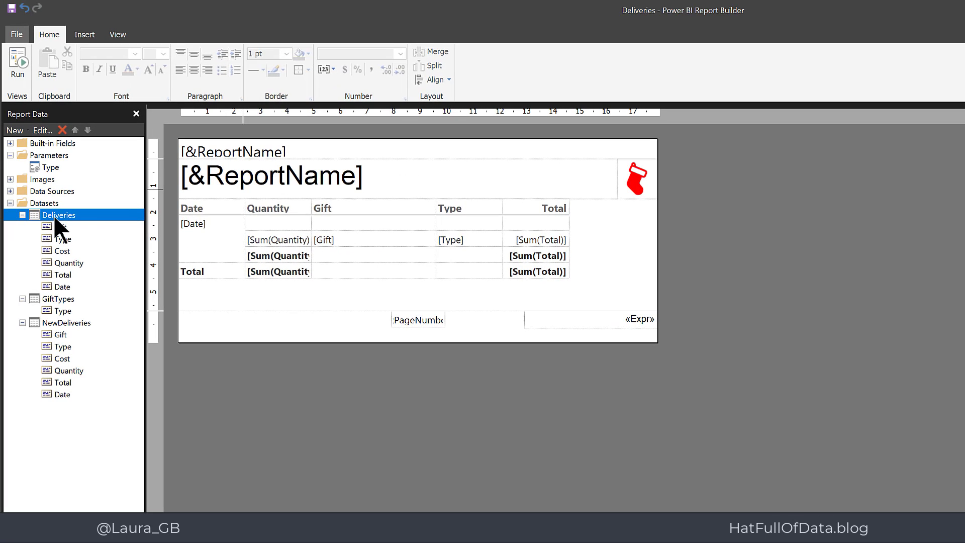
# Delete the old Deliveries dataset and run the report preview.
pyautogui.rightClick(55, 217)
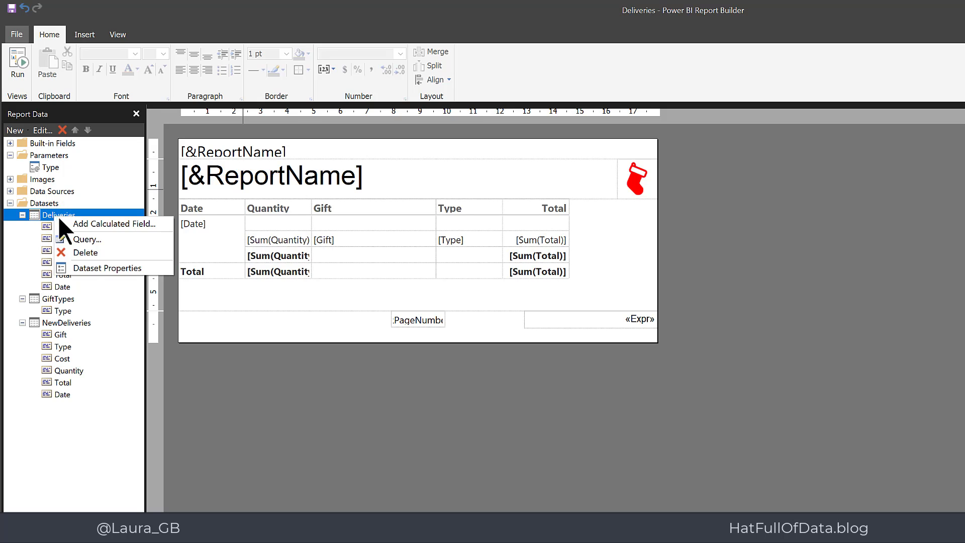
pyautogui.click(85, 252)
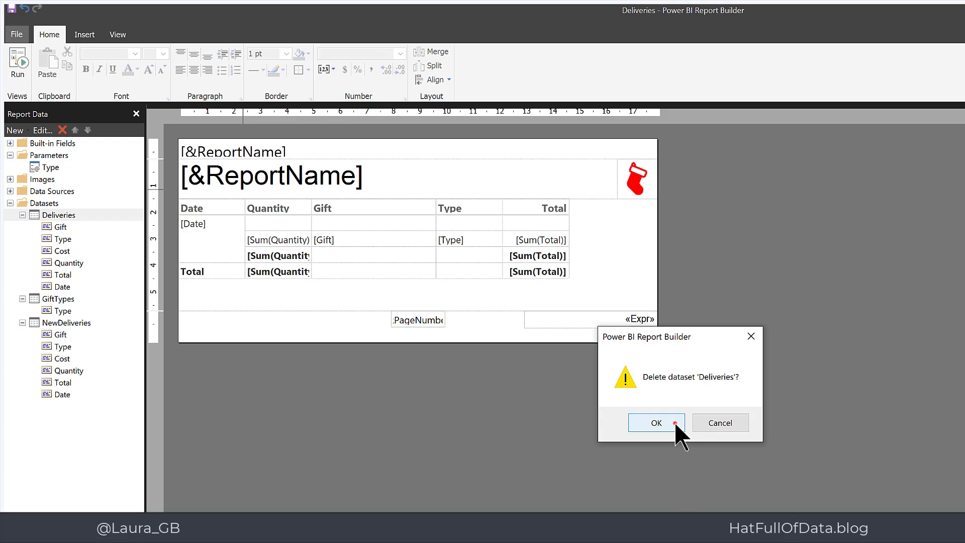
pyautogui.click(675, 423)
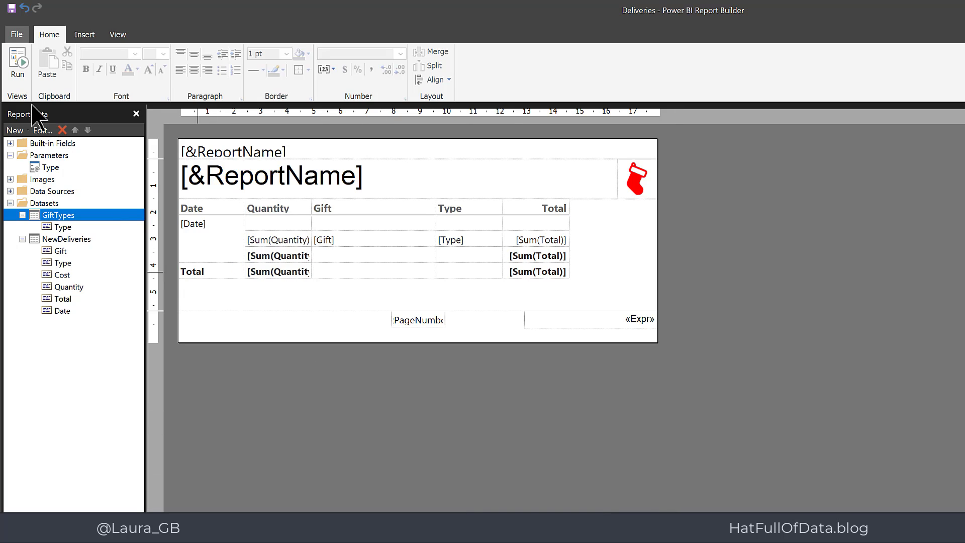
pyautogui.click(21, 62)
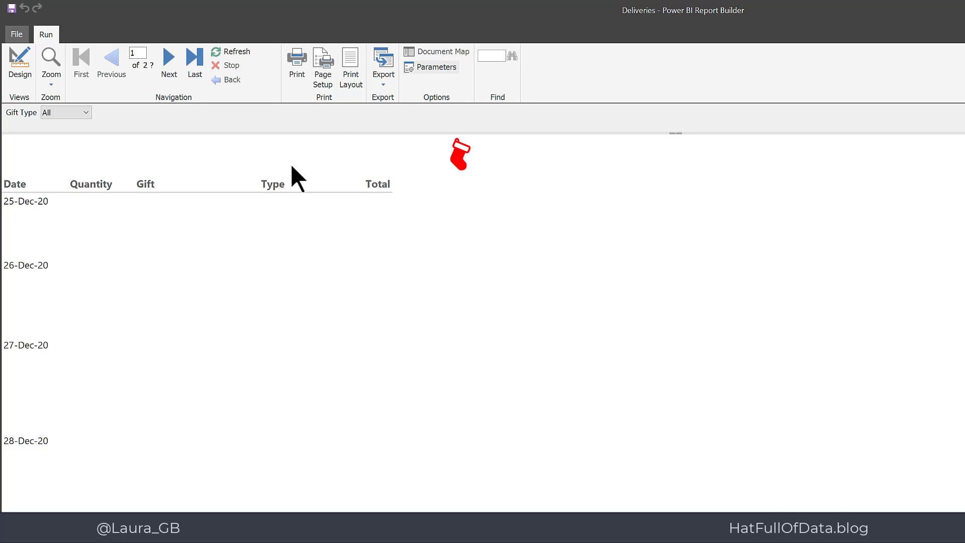
# Switch the preview to Print Layout and filter Gift Type to Livestock.
pyautogui.click(353, 74)
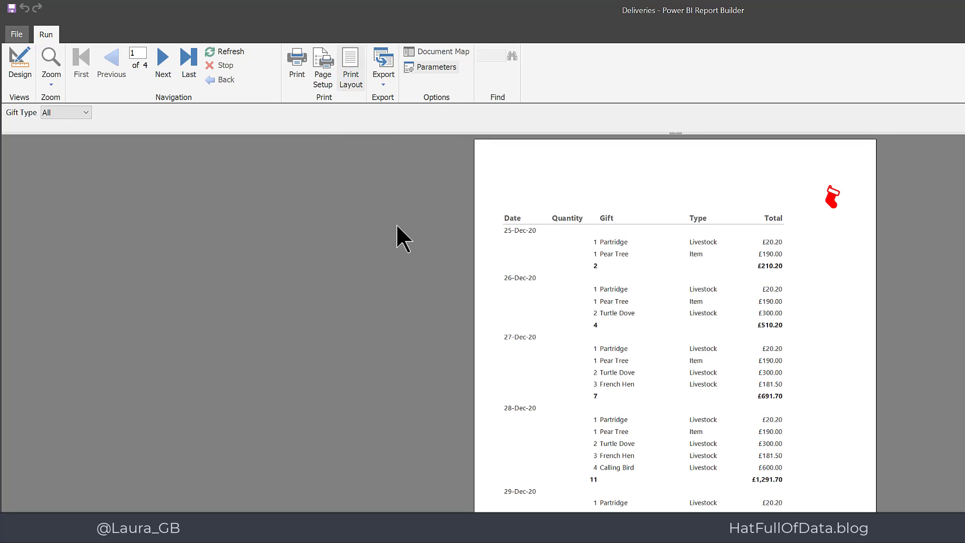
pyautogui.click(85, 111)
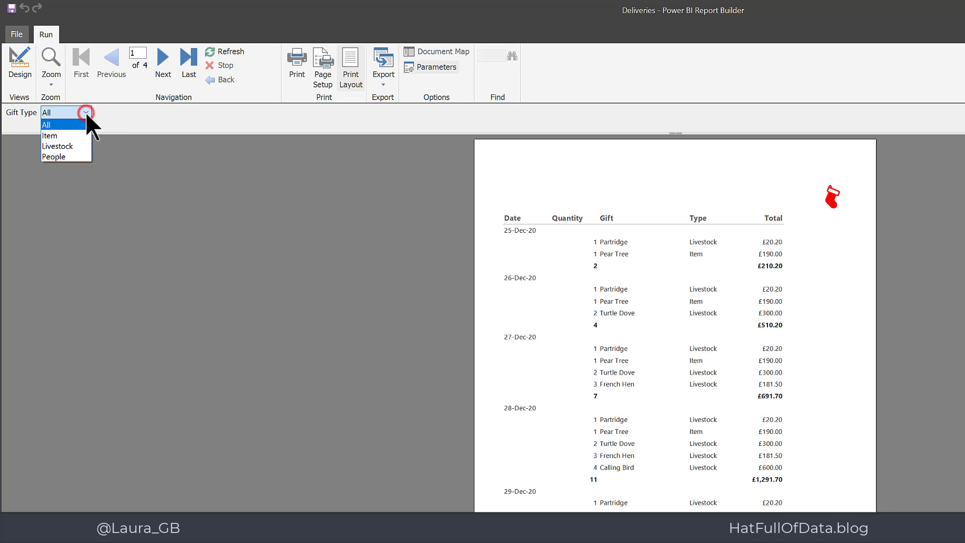
pyautogui.click(76, 145)
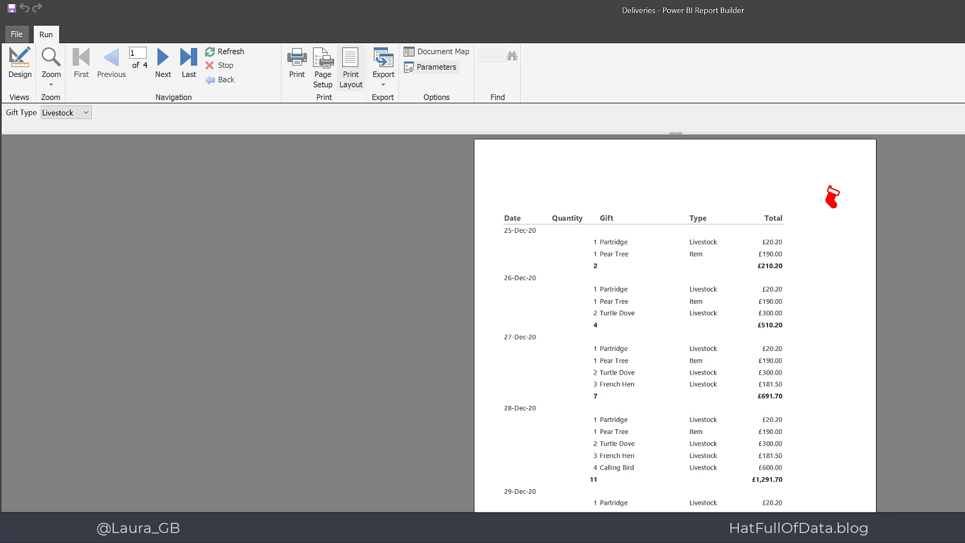
# Save the report as Deliveries to the Laura GB workspace in Power BI Service, replacing the existing copy.
pyautogui.click(22, 36)
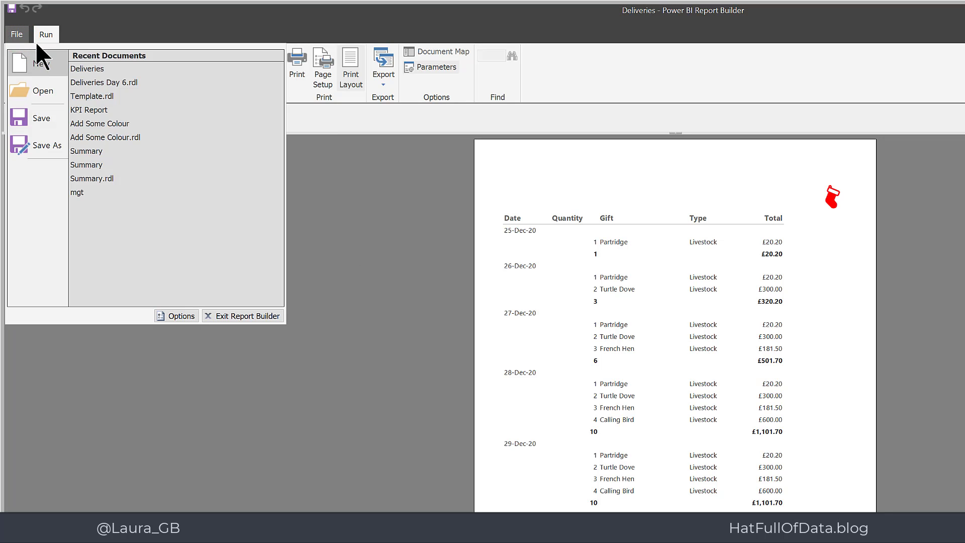
pyautogui.click(51, 145)
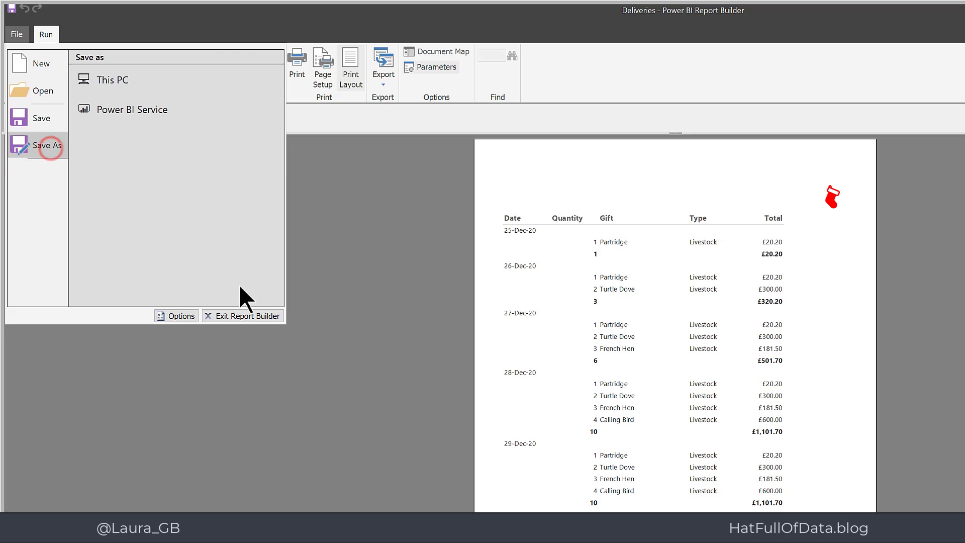
pyautogui.click(146, 104)
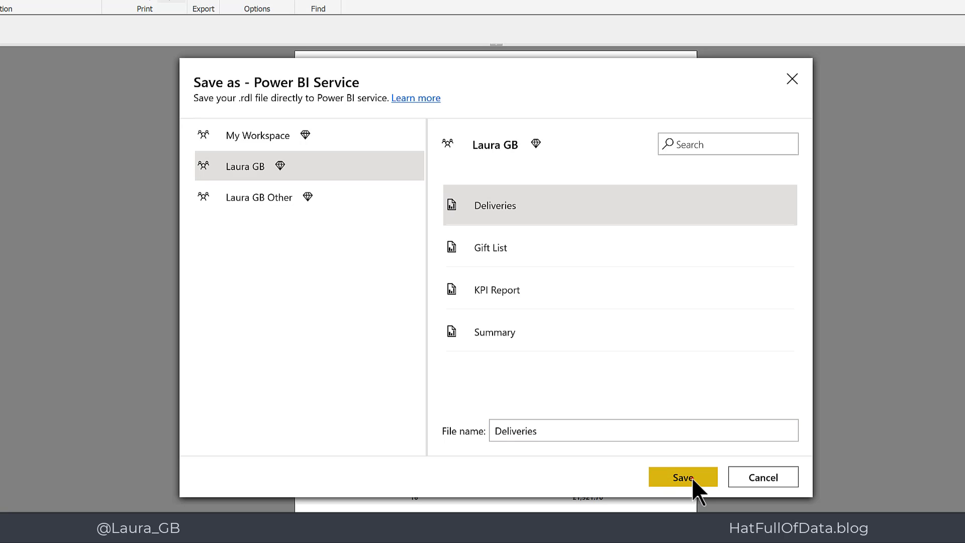
pyautogui.click(691, 477)
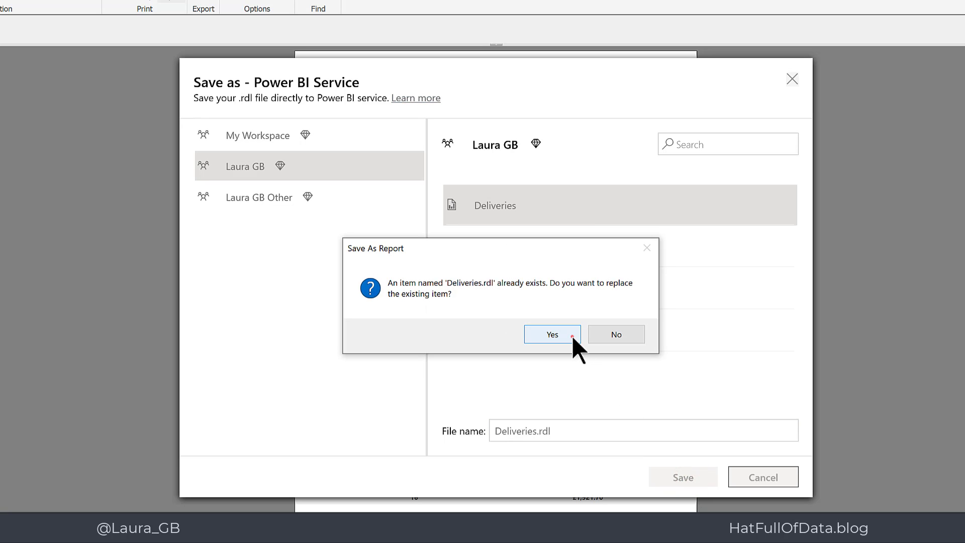
pyautogui.click(571, 335)
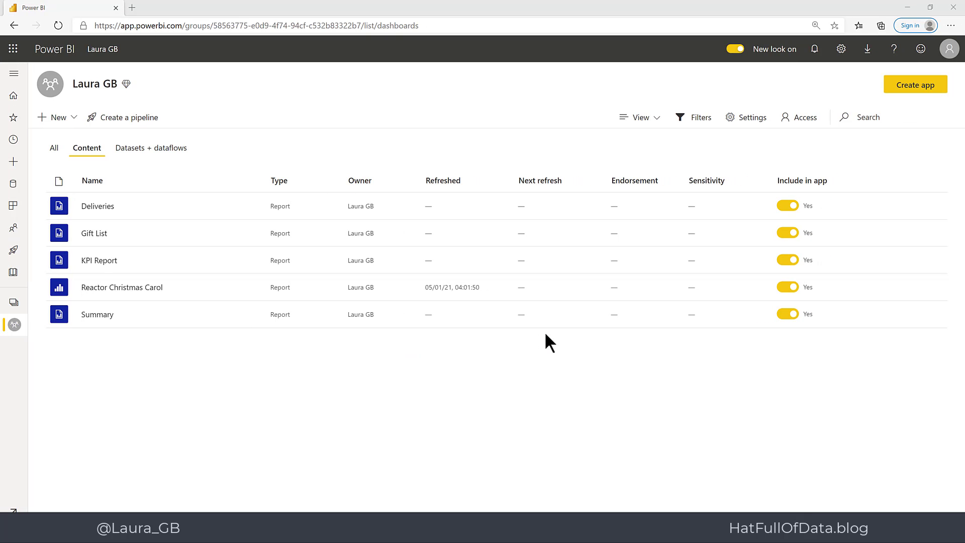
# Open the Deliveries report in Power BI Service and view it with Gift Type set to People.
pyautogui.click(94, 207)
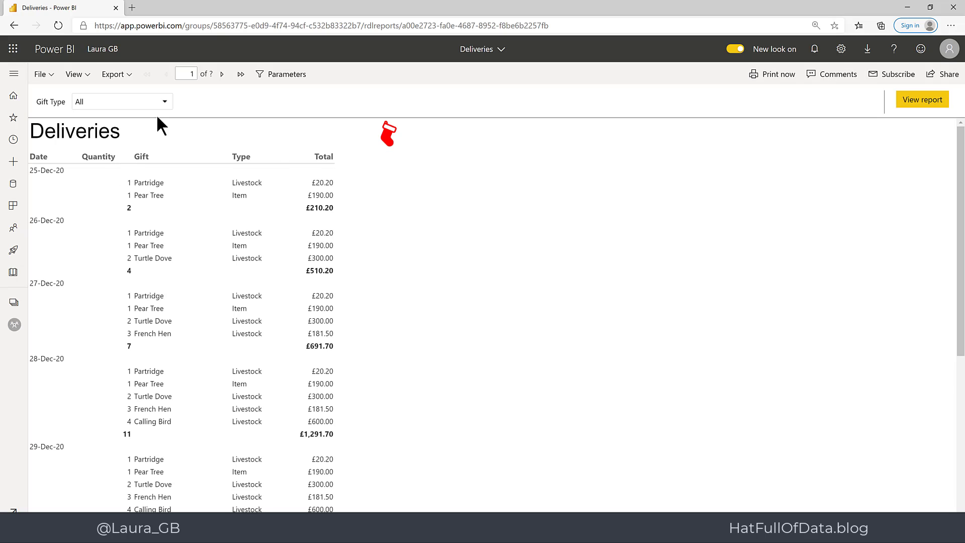
pyautogui.click(167, 102)
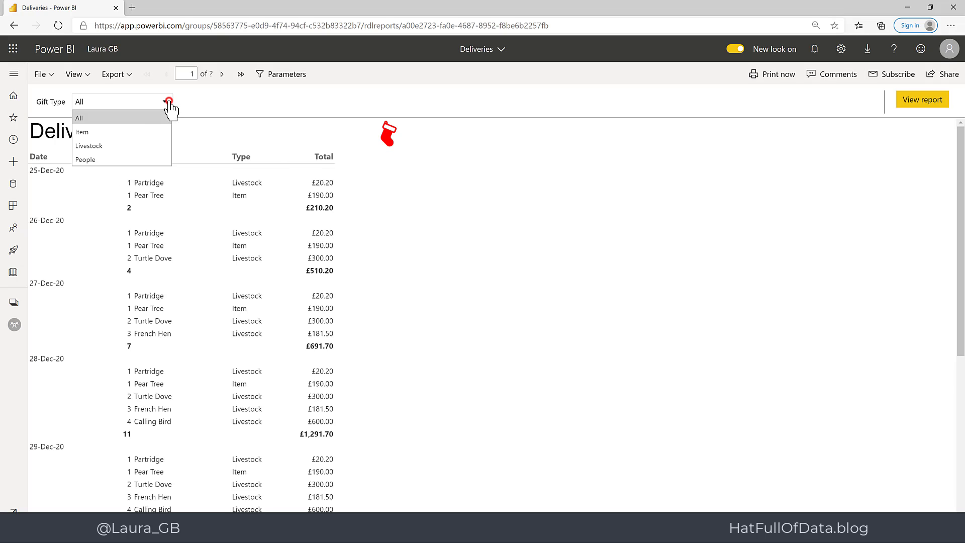
pyautogui.click(111, 160)
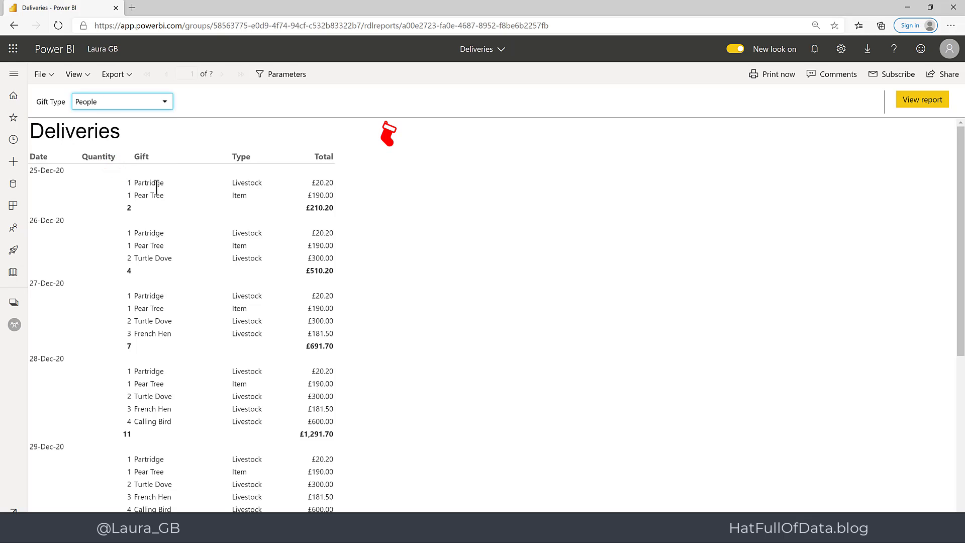
pyautogui.click(909, 100)
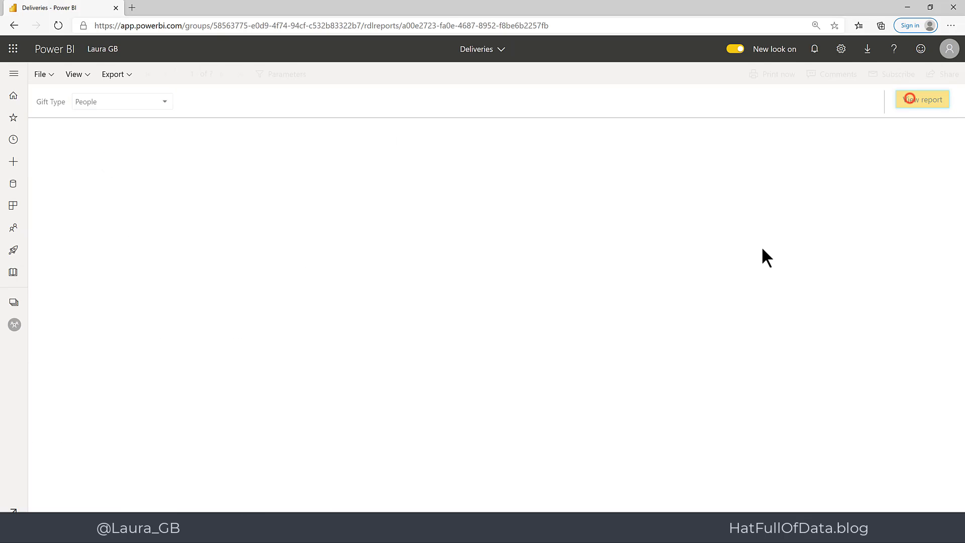